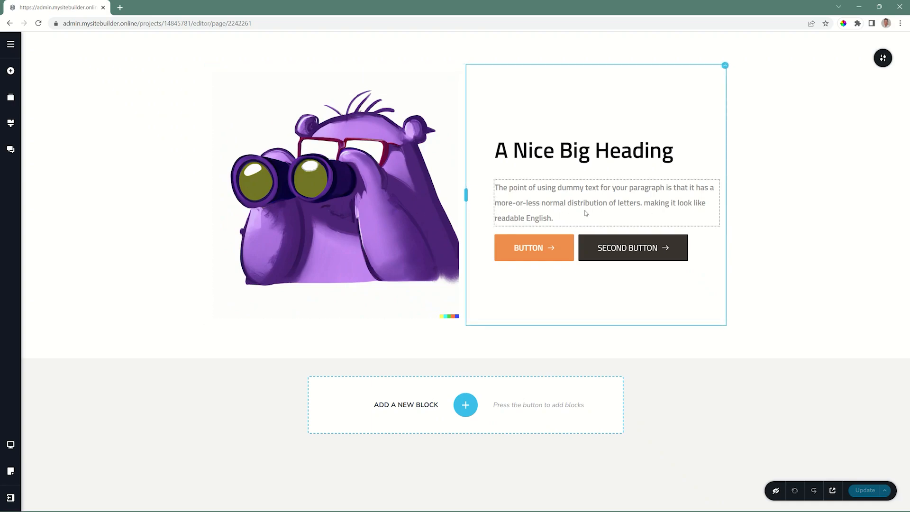
# Step: Compare the page's tablet layout with its desktop layout
pyautogui.click(12, 446)
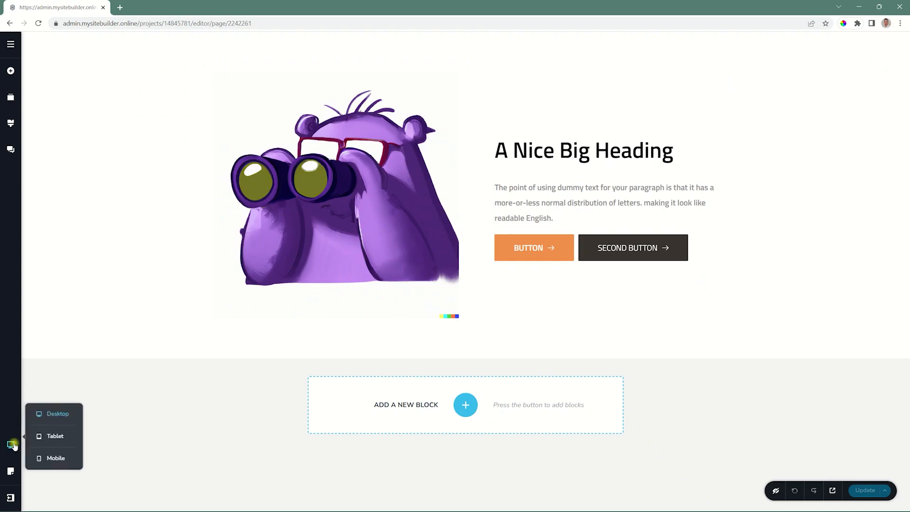
pyautogui.click(60, 440)
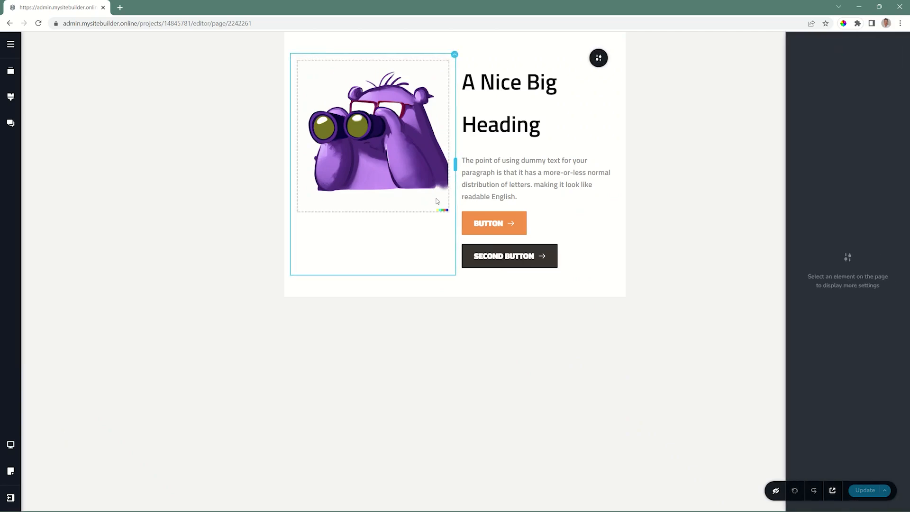
pyautogui.click(11, 446)
pyautogui.click(11, 446)
pyautogui.click(47, 416)
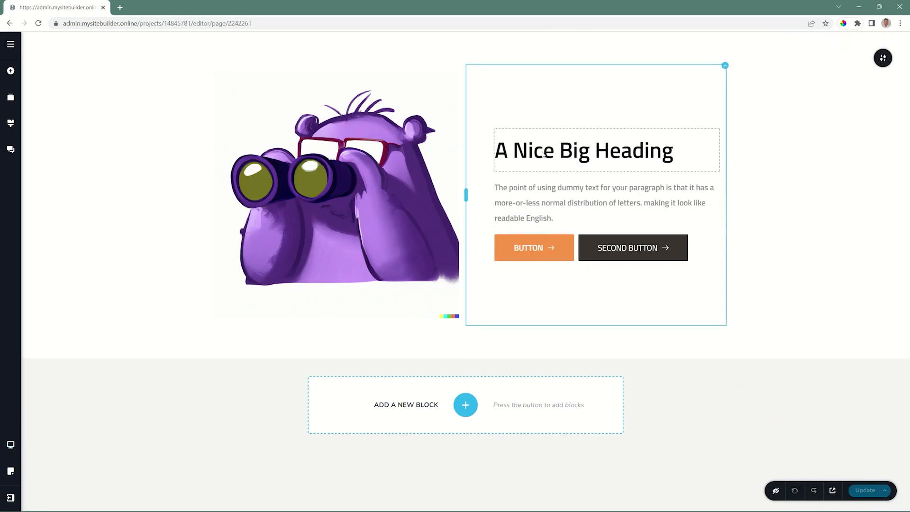
# Step: Compare the heading's editing options across the desktop, tablet and mobile views
pyautogui.click(544, 154)
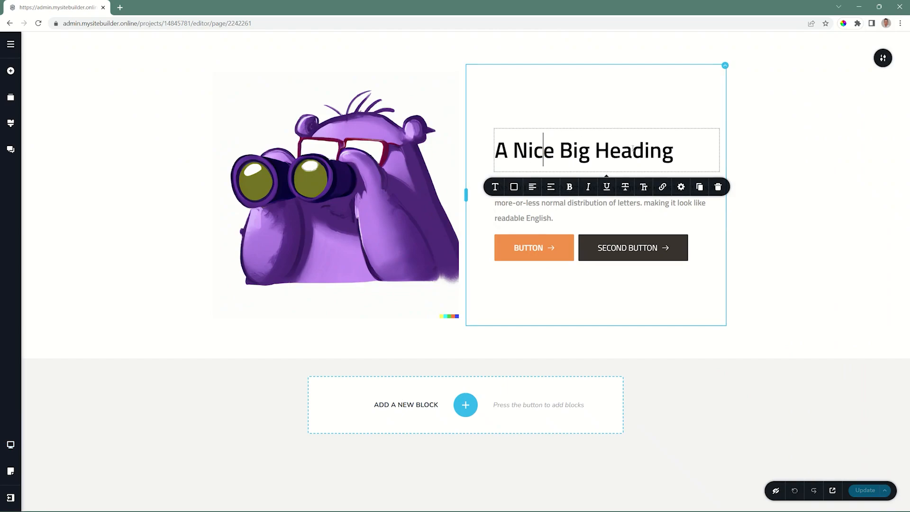
pyautogui.click(11, 446)
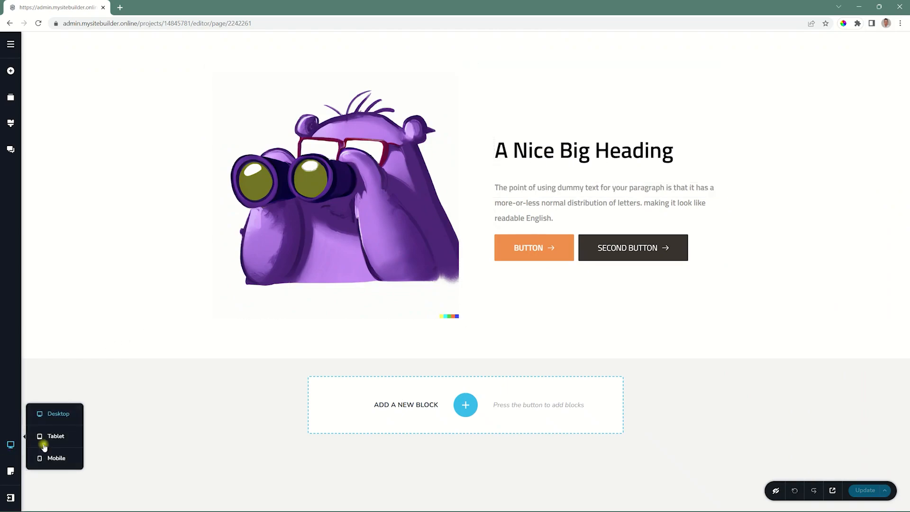
pyautogui.click(54, 435)
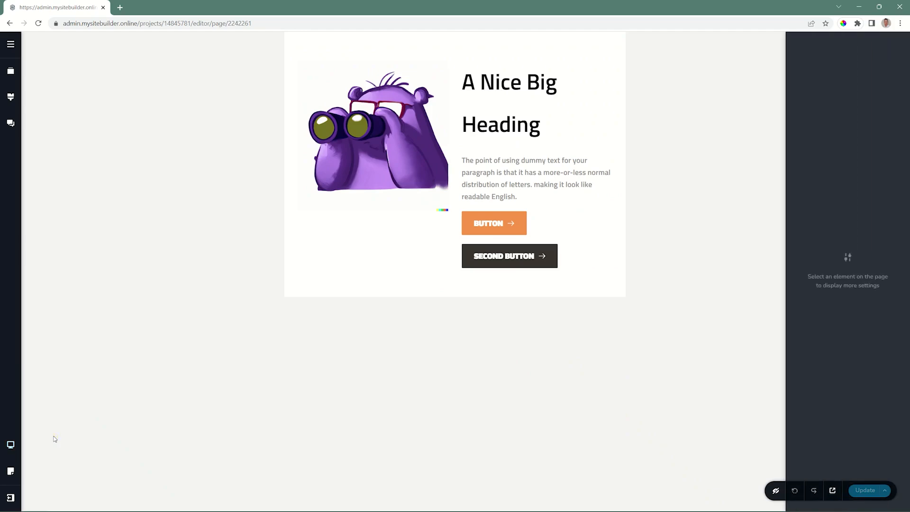
pyautogui.click(519, 84)
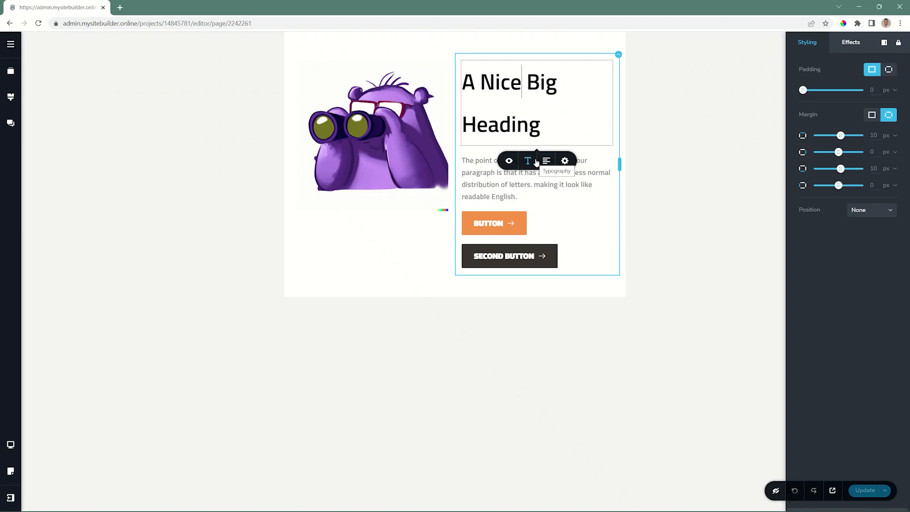
pyautogui.click(10, 444)
pyautogui.click(58, 457)
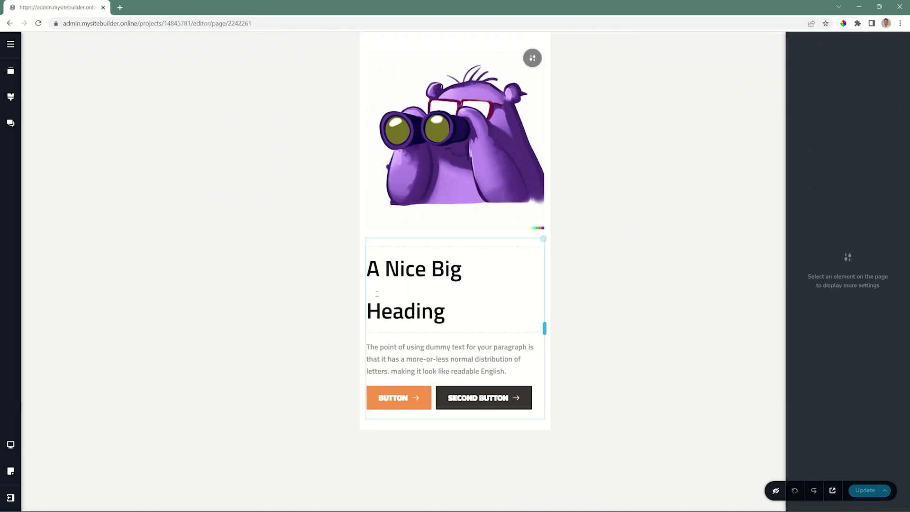
pyautogui.click(414, 268)
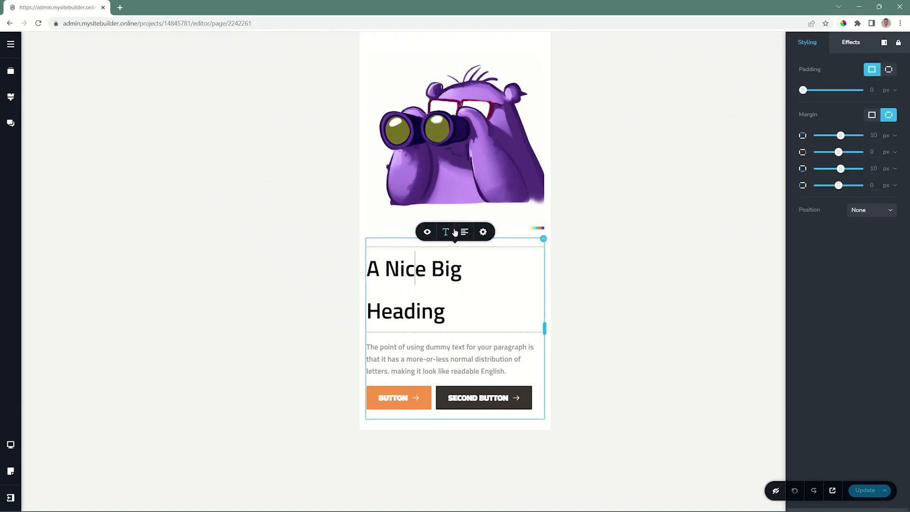
# Step: Return to the desktop view and examine the orange button's editing options
pyautogui.click(11, 444)
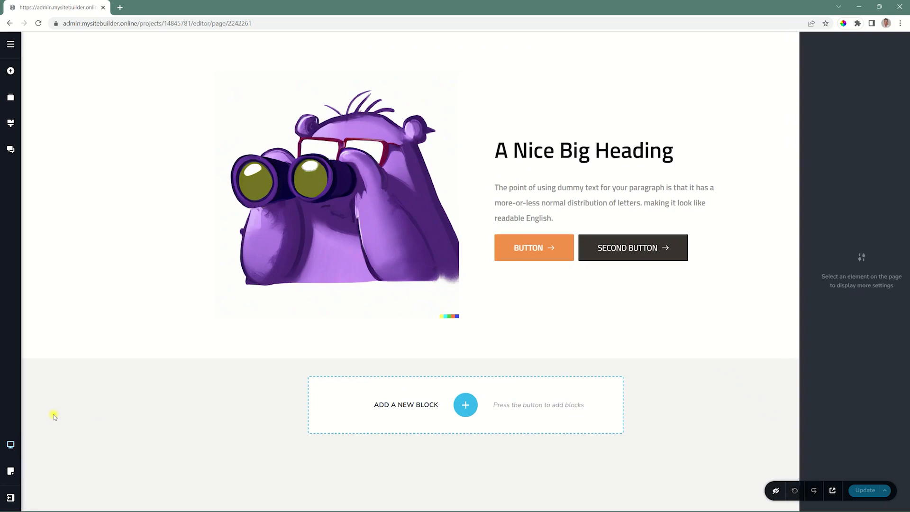
pyautogui.click(53, 415)
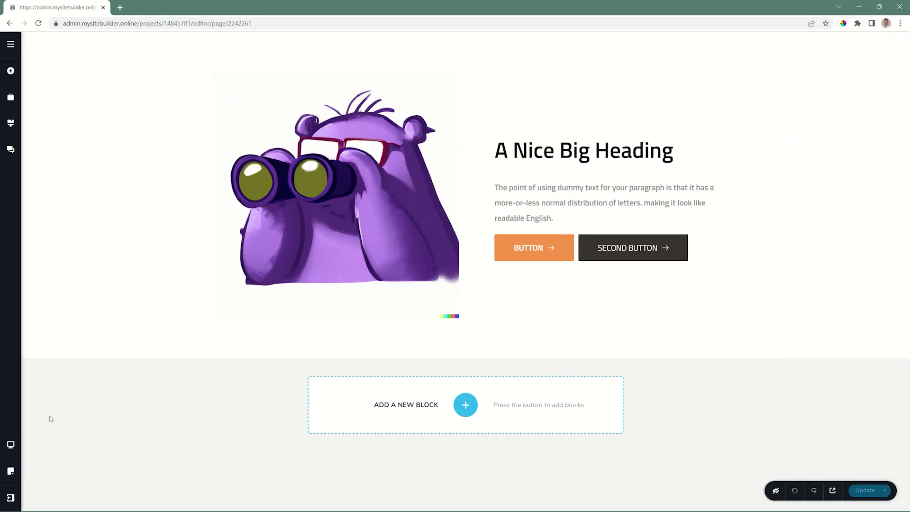
pyautogui.click(531, 246)
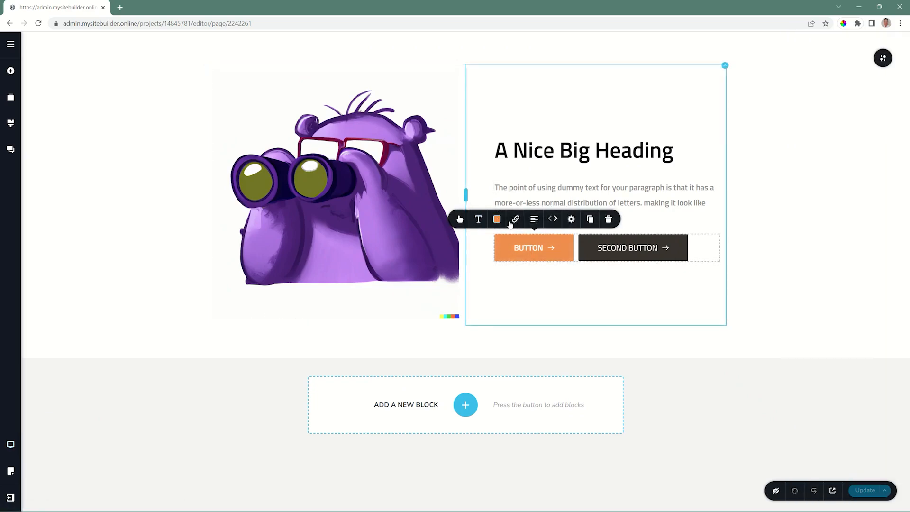
# Step: In the tablet view, set the orange button's text size to 16 px
pyautogui.moveTo(13, 447)
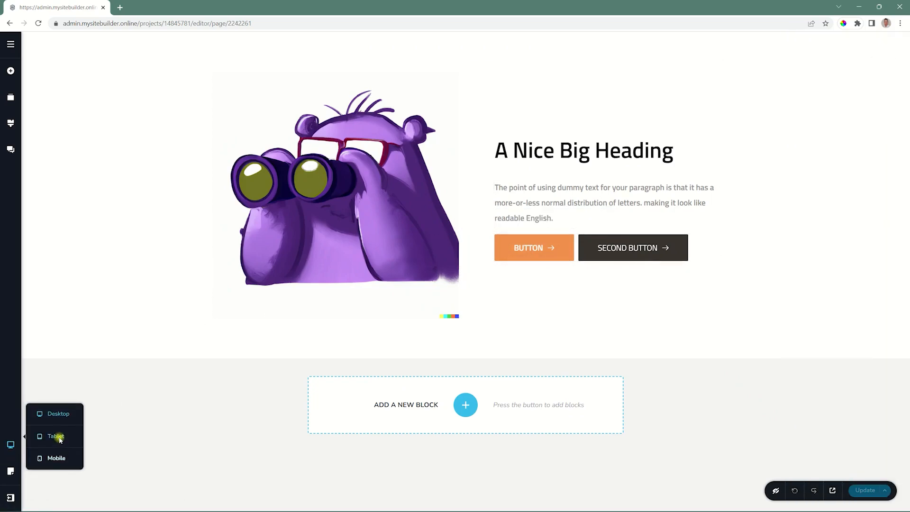
pyautogui.click(57, 436)
pyautogui.click(490, 222)
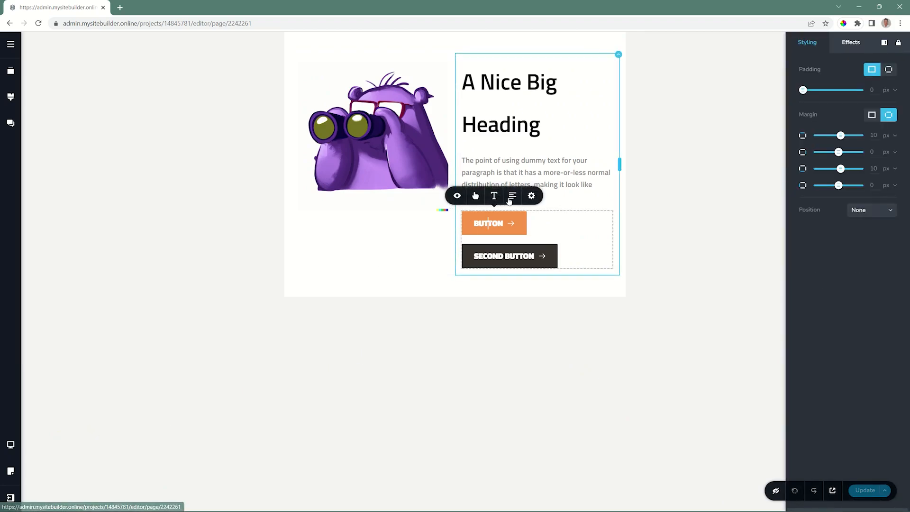
pyautogui.click(476, 196)
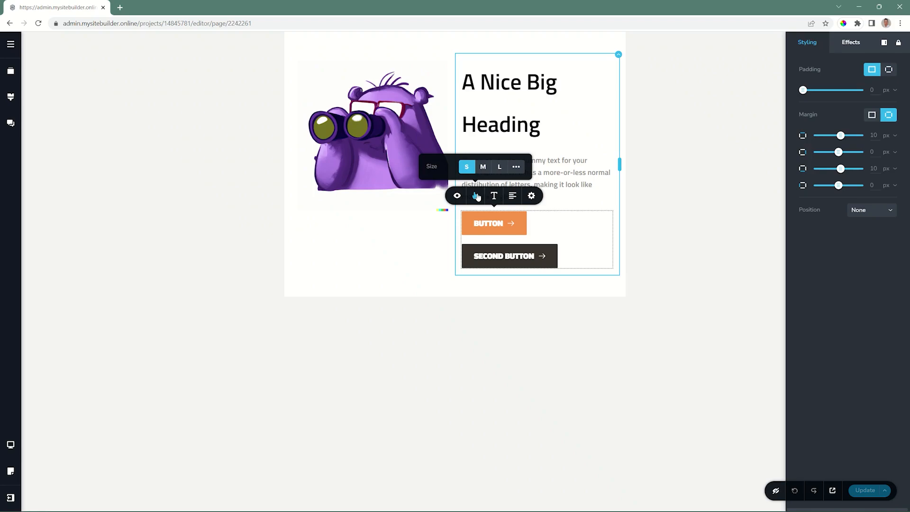
pyautogui.click(494, 195)
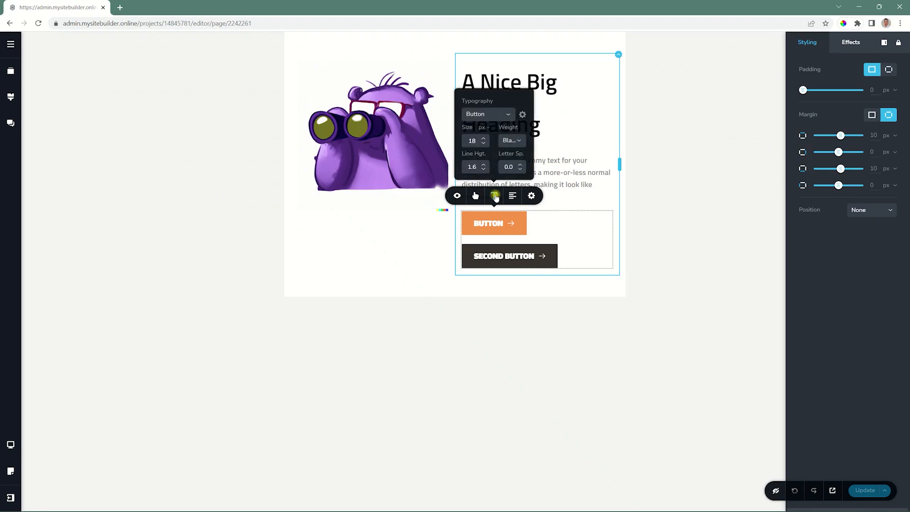
pyautogui.click(483, 143)
pyautogui.click(483, 143)
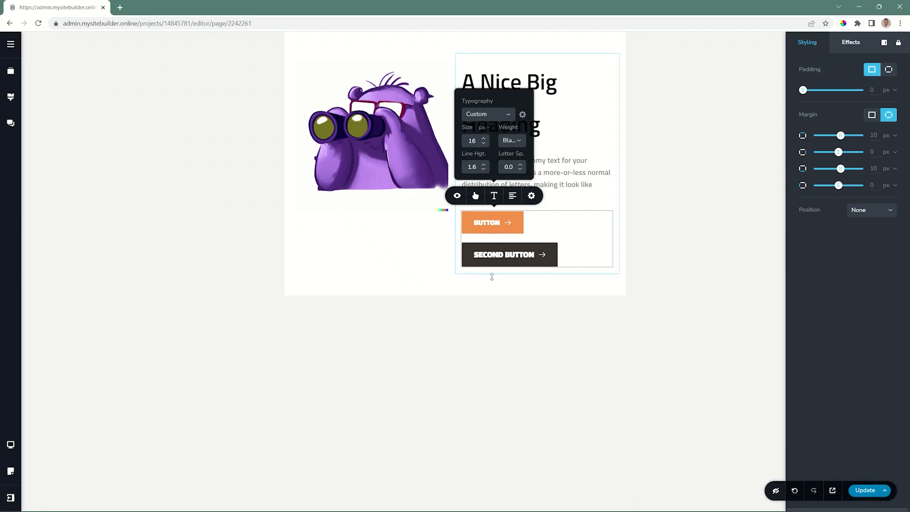
# Step: Set the dark second button's text size to 16 px in the tablet view
pyautogui.click(492, 277)
pyautogui.click(493, 227)
pyautogui.click(509, 227)
pyautogui.click(499, 174)
pyautogui.click(499, 174)
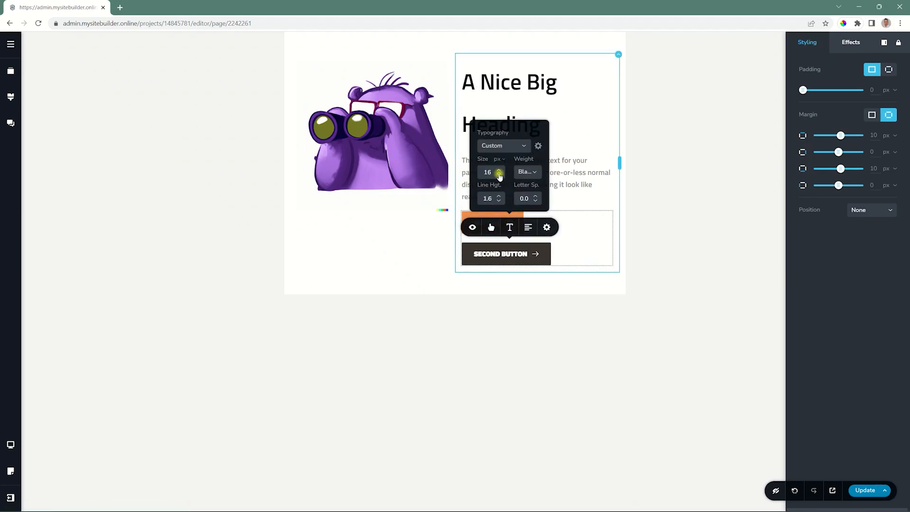
# Step: Give the orange button a custom size in the tablet view with its width reduced to 19 px
pyautogui.click(476, 218)
pyautogui.click(473, 195)
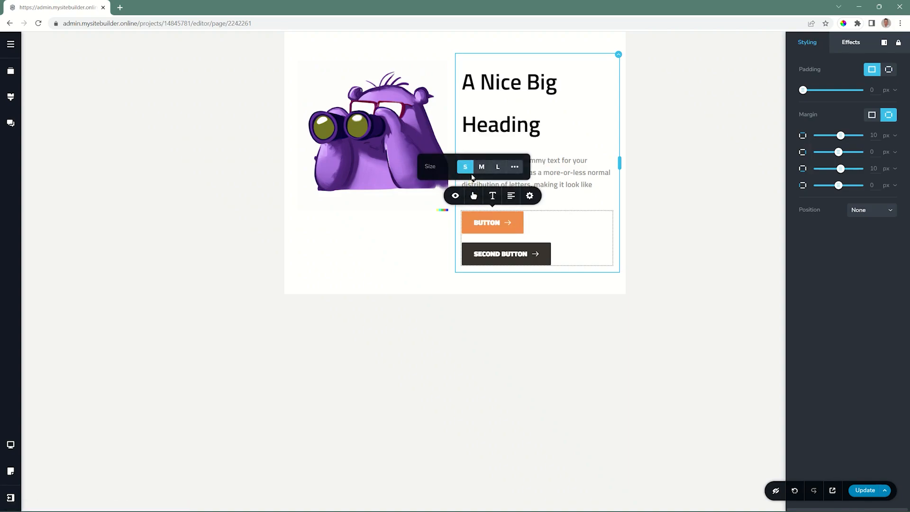
pyautogui.click(515, 167)
pyautogui.moveTo(463, 157); pyautogui.dragTo(460, 155)
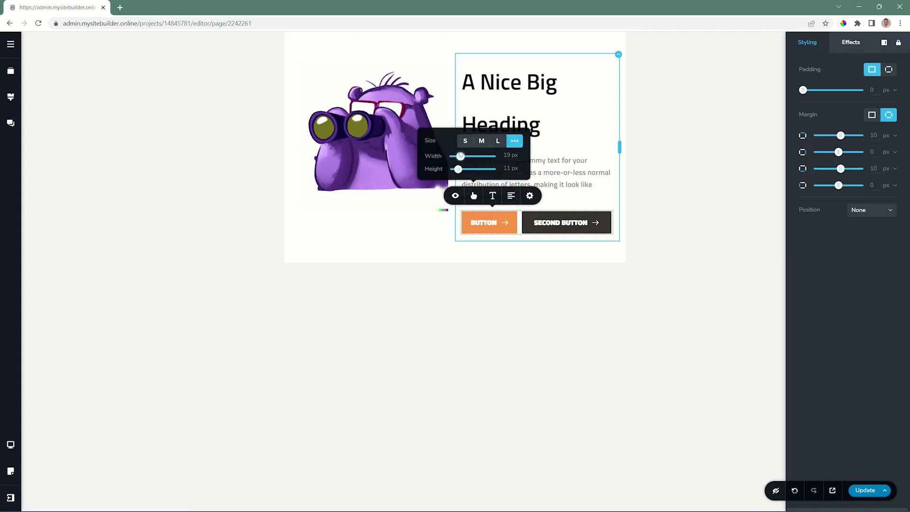
# Step: Give the dark second button a custom size in the tablet view with its width reduced to 19 px
pyautogui.click(574, 223)
pyautogui.click(547, 195)
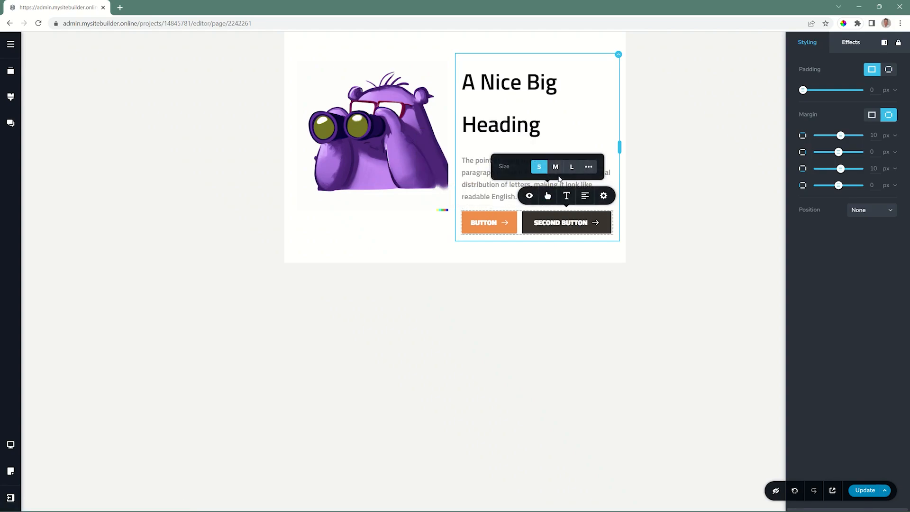
pyautogui.click(589, 168)
pyautogui.moveTo(538, 161); pyautogui.dragTo(535, 158)
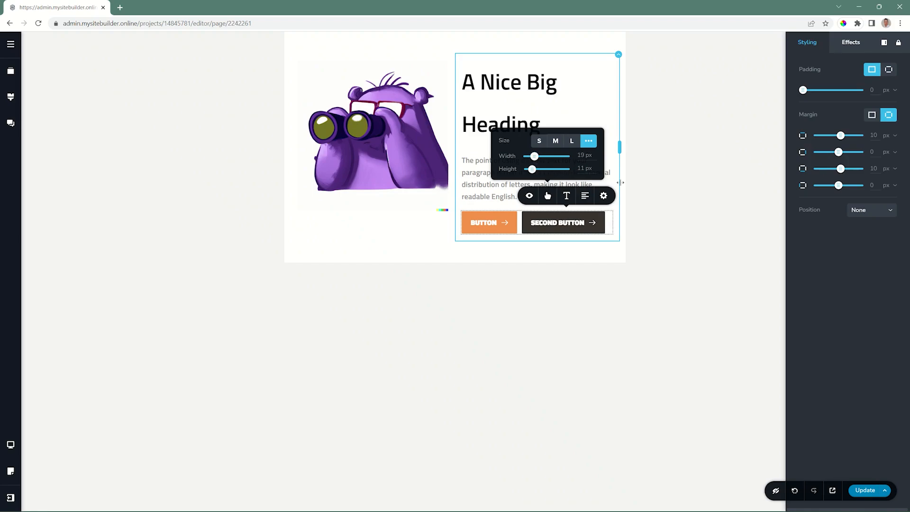
pyautogui.click(607, 179)
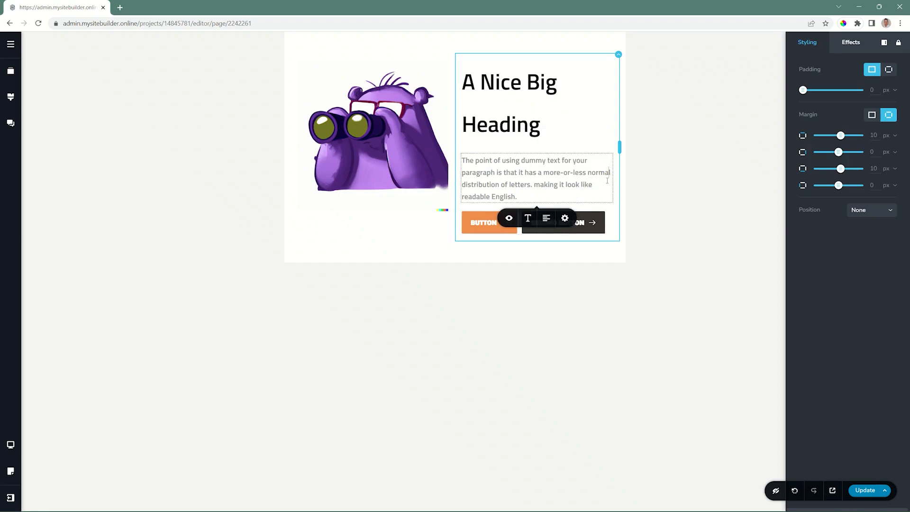
# Step: Switch to the desktop view to check the layout of the two buttons there
pyautogui.click(11, 447)
pyautogui.click(49, 414)
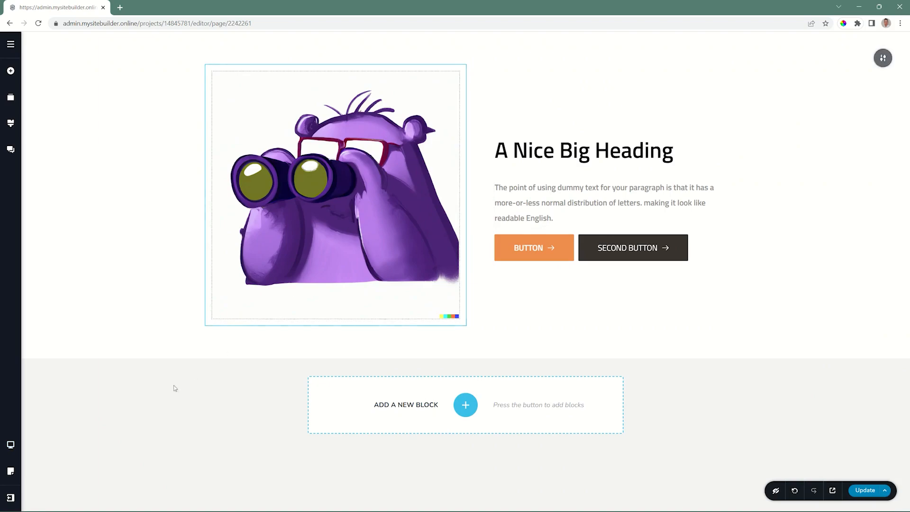
# Step: In the tablet view, narrow the image column to about 32% and widen the text column to fill the remaining row width
pyautogui.click(12, 445)
pyautogui.click(38, 437)
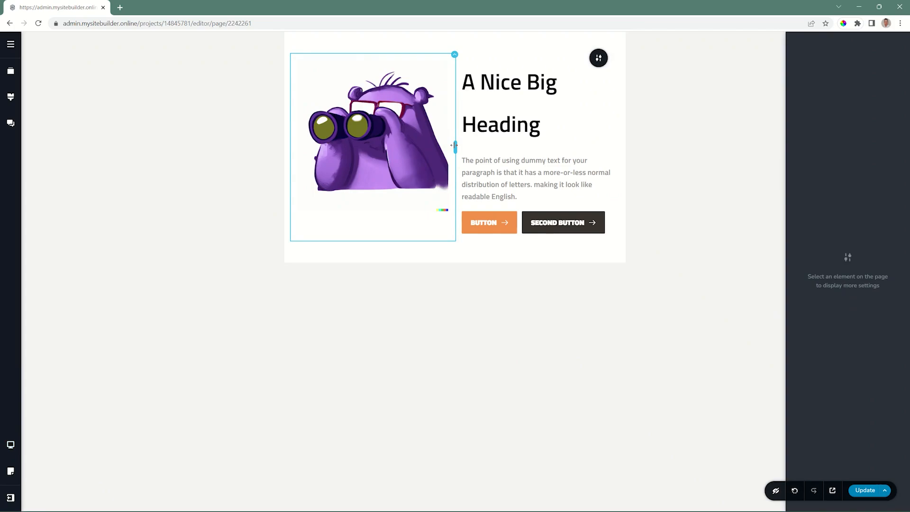
pyautogui.moveTo(454, 145); pyautogui.dragTo(394, 145)
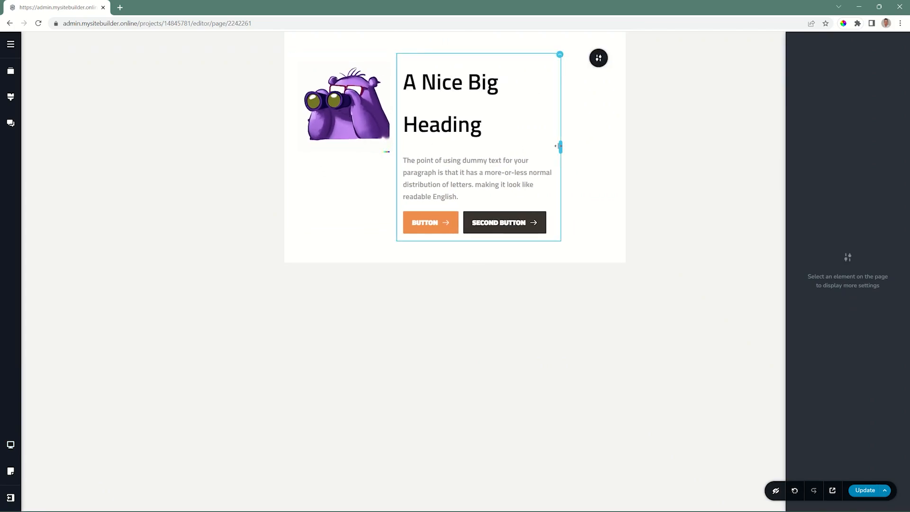
pyautogui.moveTo(558, 146); pyautogui.dragTo(601, 147)
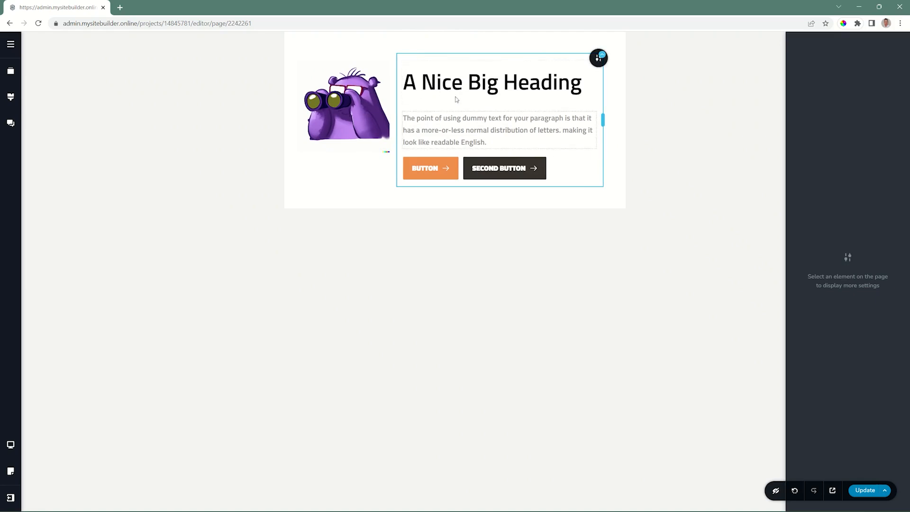
# Step: Vertically centre the content of the image column in the tablet view
pyautogui.click(396, 54)
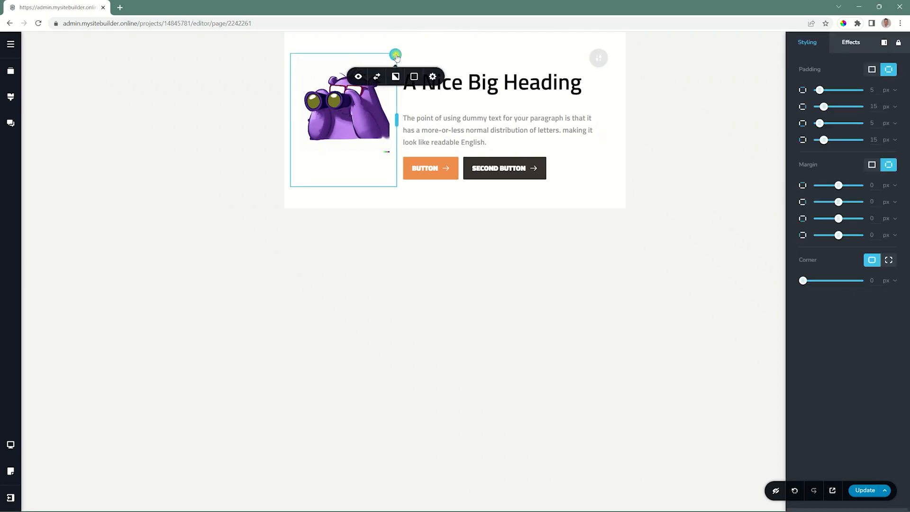
pyautogui.click(433, 76)
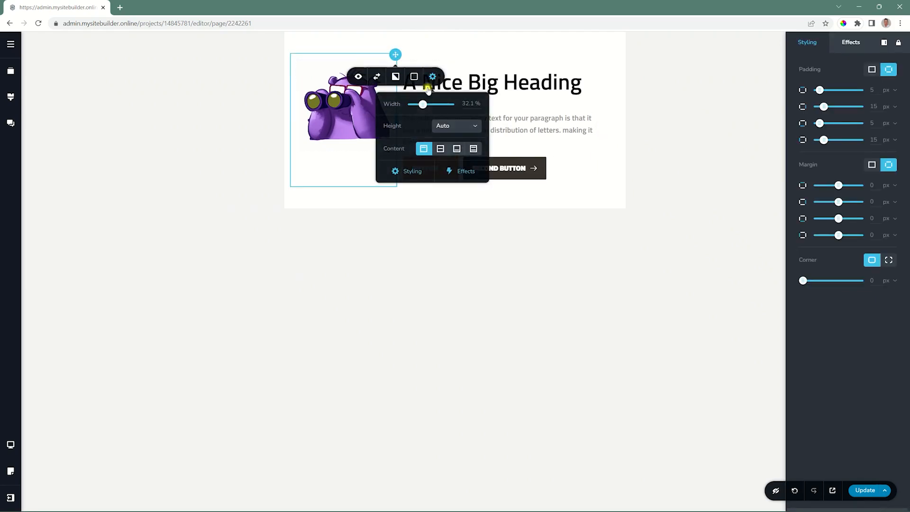
pyautogui.click(440, 148)
pyautogui.click(636, 193)
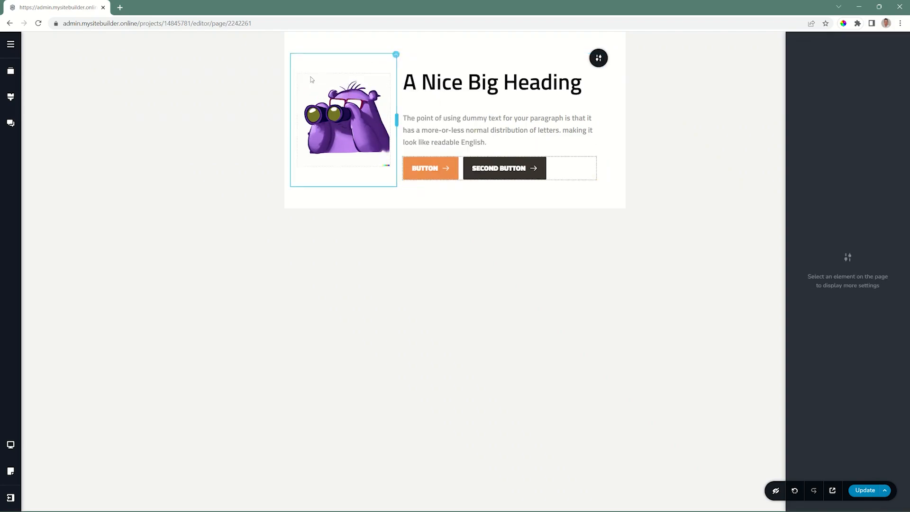
# Step: Switch to the desktop view to check the image and text columns there
pyautogui.click(10, 445)
pyautogui.click(56, 414)
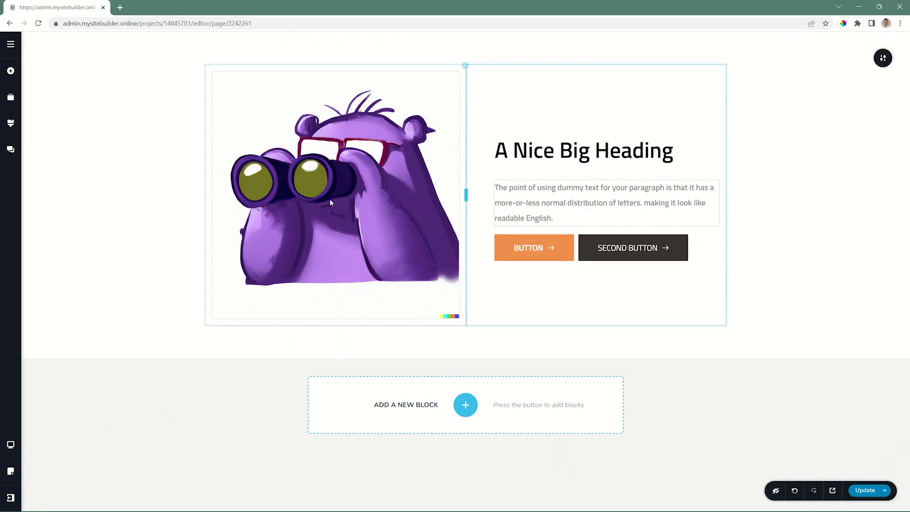
# Step: In the mobile view, narrow the image and text columns to about half width each so they sit side by side
pyautogui.click(10, 445)
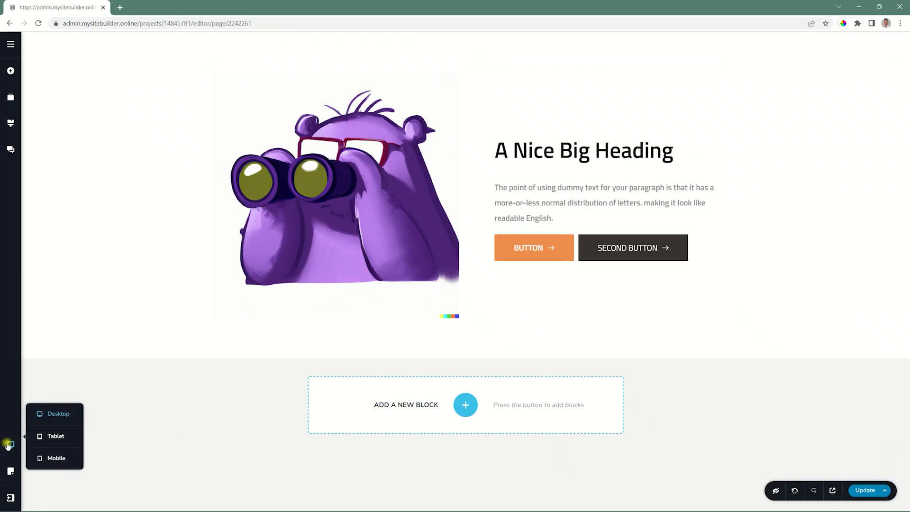
pyautogui.click(57, 458)
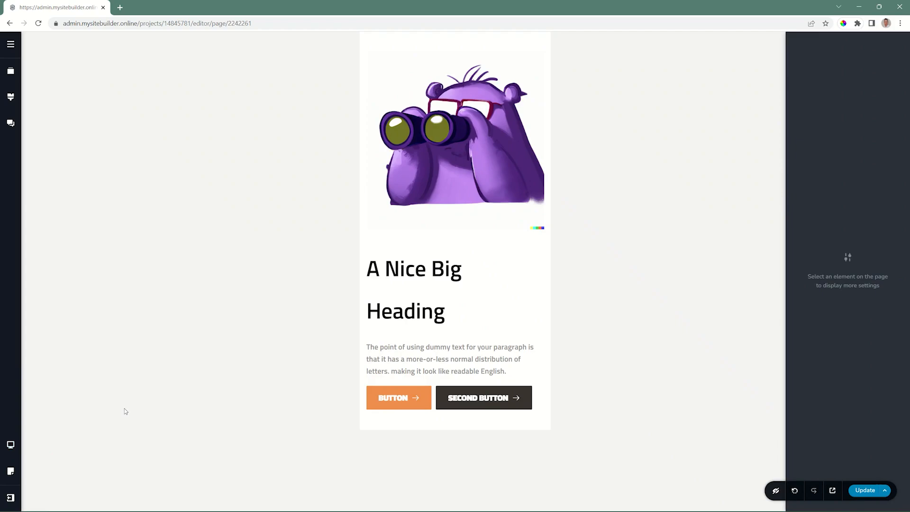
pyautogui.click(477, 191)
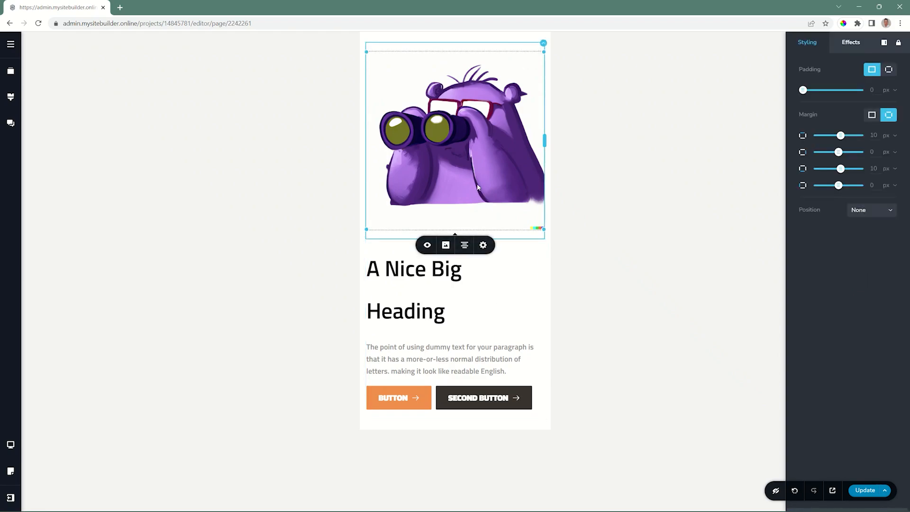
pyautogui.moveTo(541, 138); pyautogui.dragTo(443, 143)
pyautogui.moveTo(539, 231); pyautogui.dragTo(457, 229)
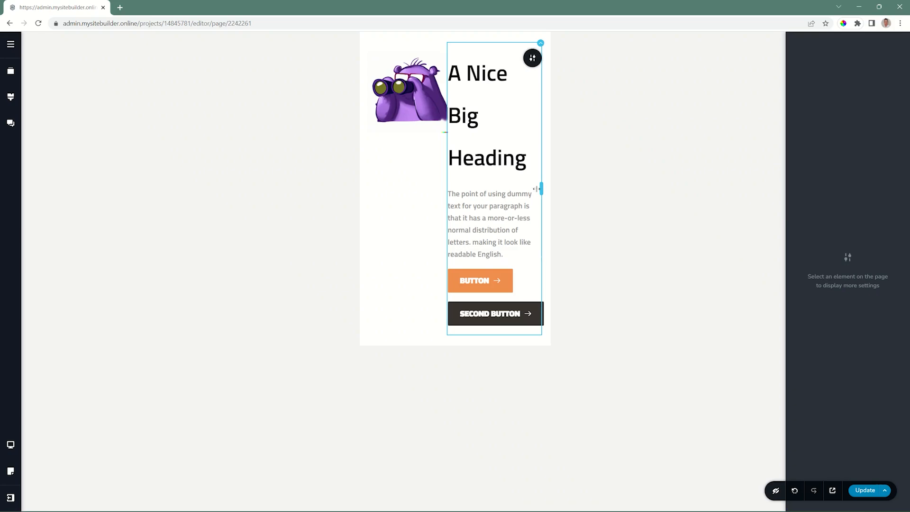
# Step: Undo the mobile column narrowing and reverse the order of the image and text columns in the mobile view
pyautogui.hotkey('ctrl', 'z')
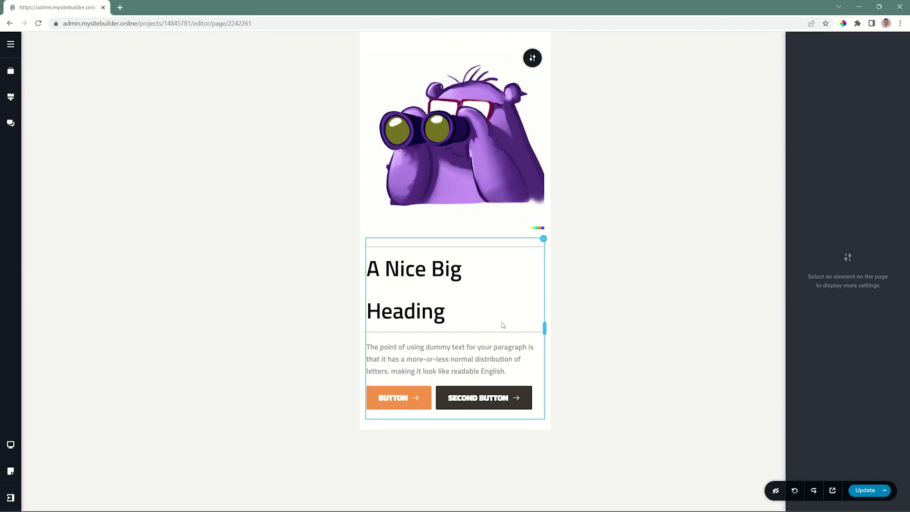
pyautogui.click(543, 240)
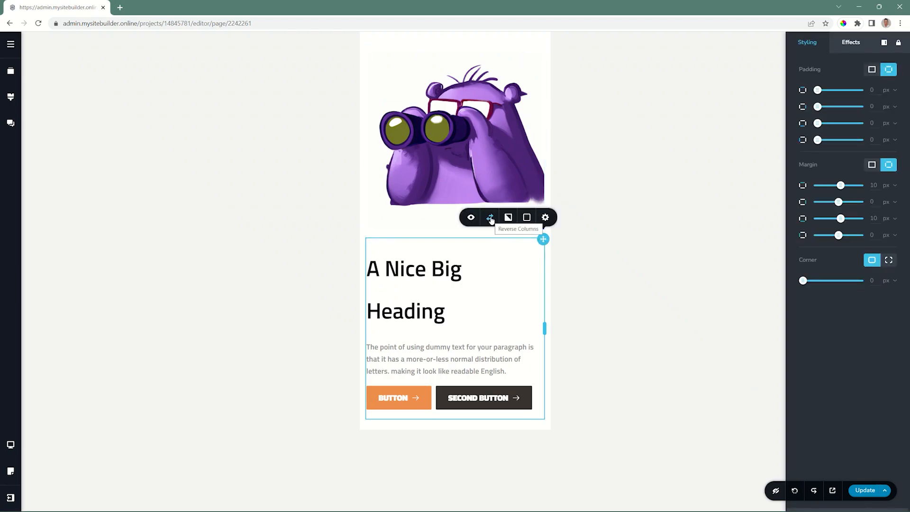
pyautogui.click(490, 218)
# Step: Check the column order in the tablet and desktop views and return to the mobile view
pyautogui.click(11, 445)
pyautogui.click(53, 437)
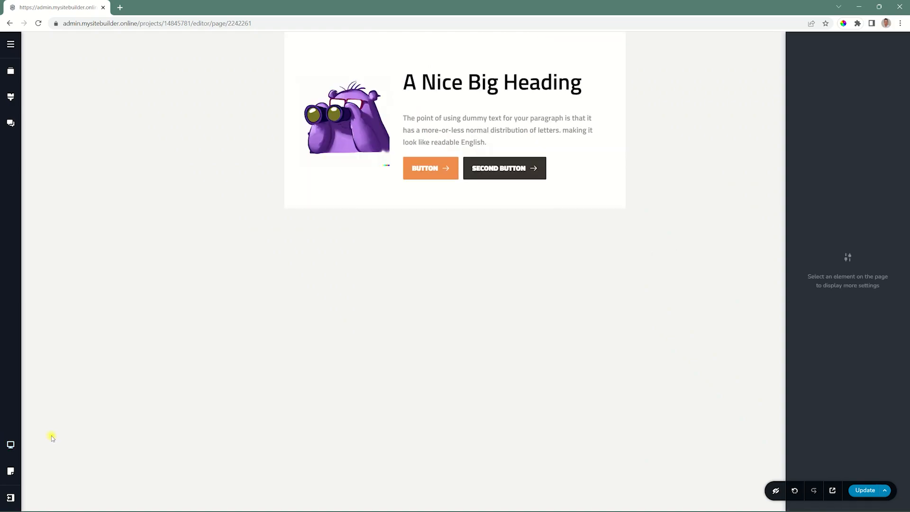
pyautogui.click(11, 445)
pyautogui.click(53, 409)
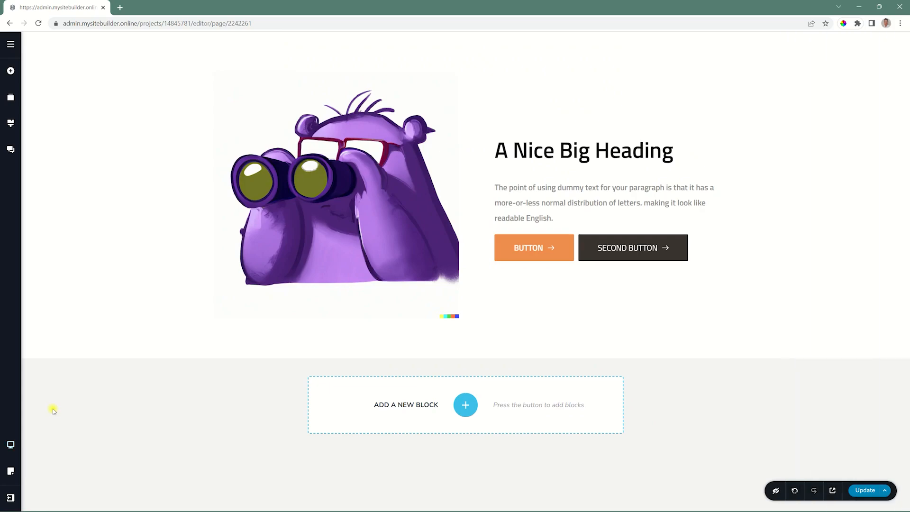
pyautogui.click(10, 446)
pyautogui.click(57, 461)
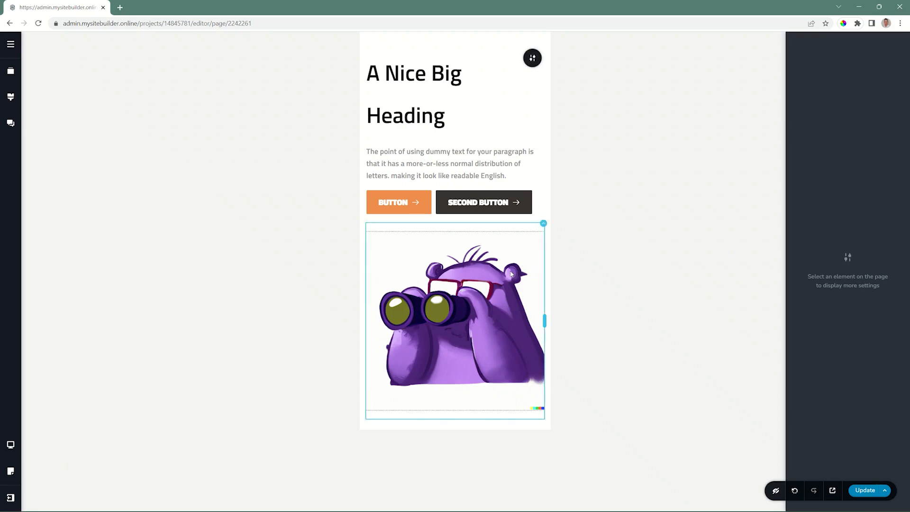
# Step: Hide the image column in the mobile view
pyautogui.click(462, 305)
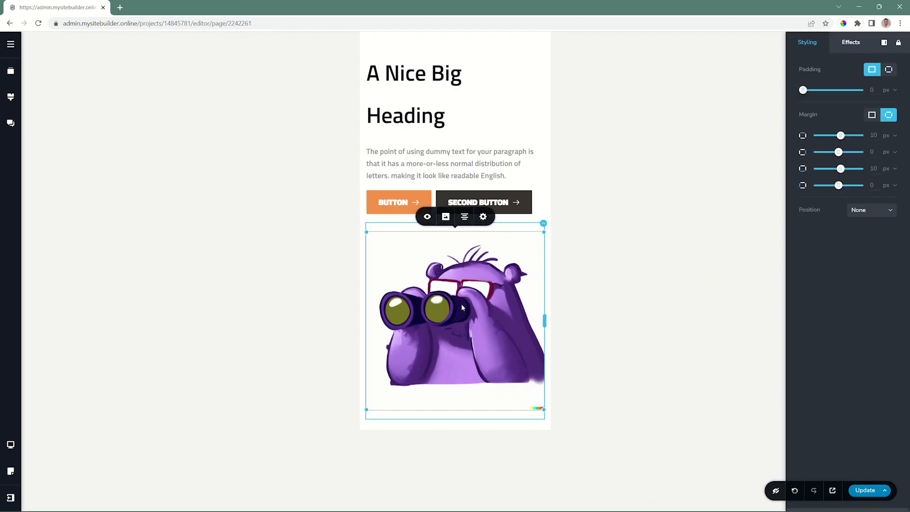
pyautogui.click(543, 225)
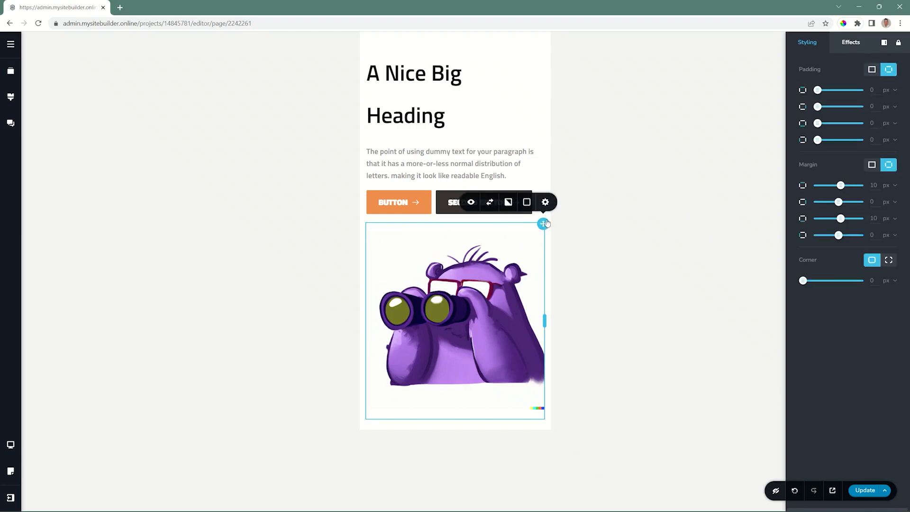
pyautogui.click(476, 209)
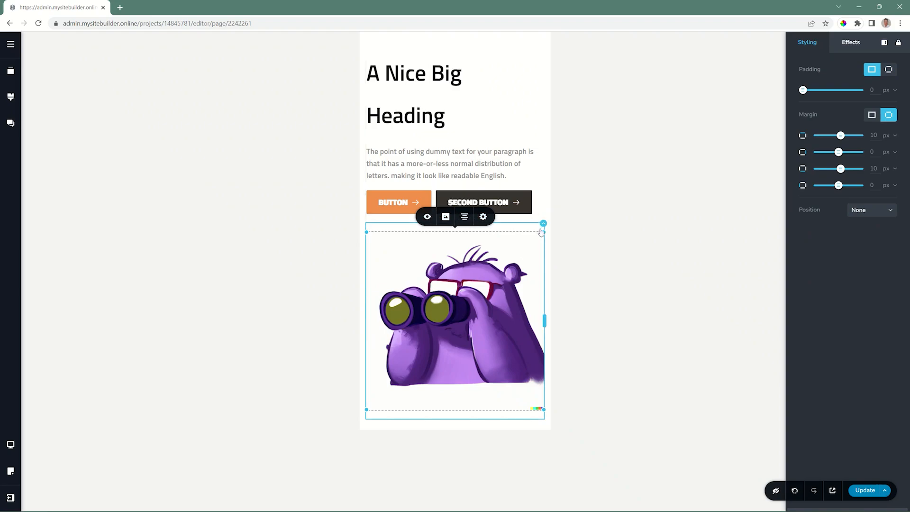
pyautogui.click(543, 223)
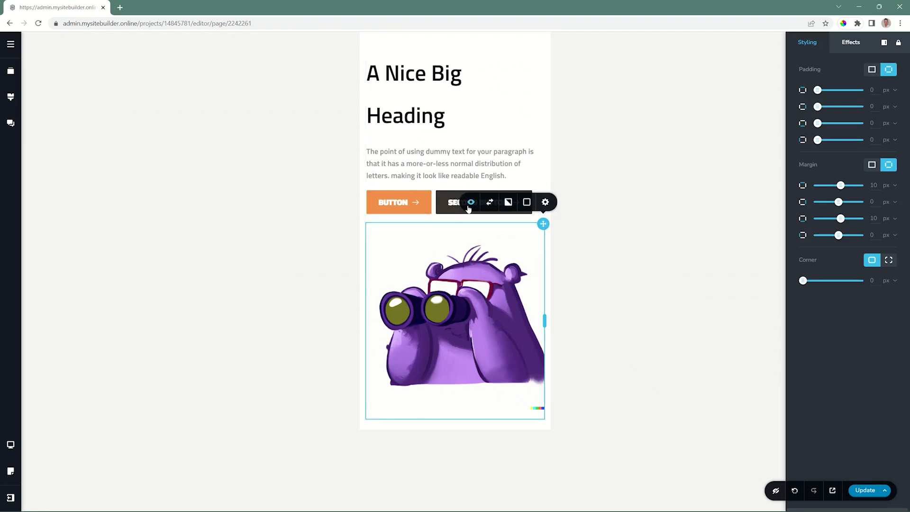
pyautogui.click(470, 203)
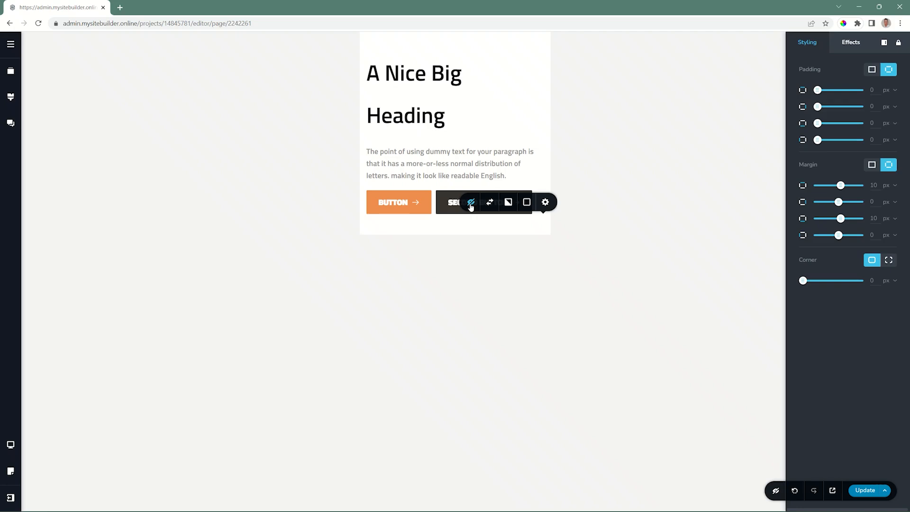
# Step: Check the image column in the tablet and desktop views and go back to the mobile view
pyautogui.click(10, 444)
pyautogui.click(42, 440)
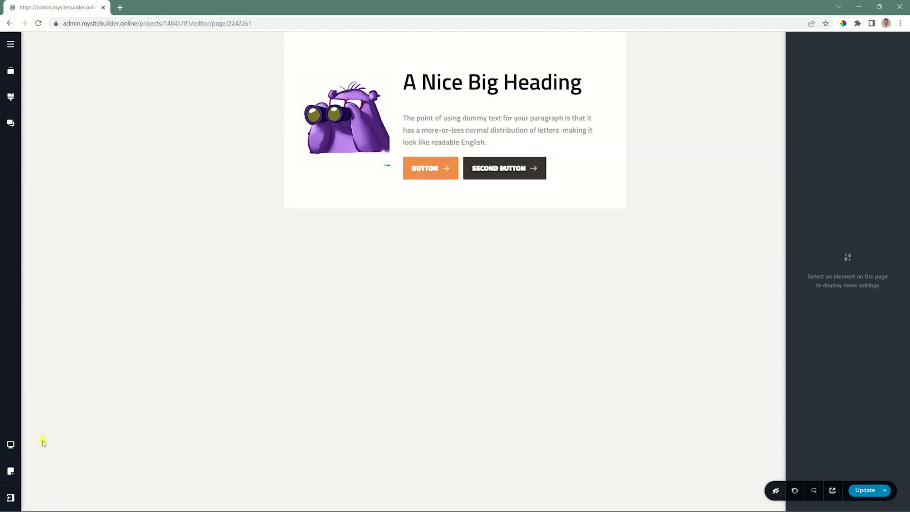
pyautogui.click(10, 444)
pyautogui.click(43, 414)
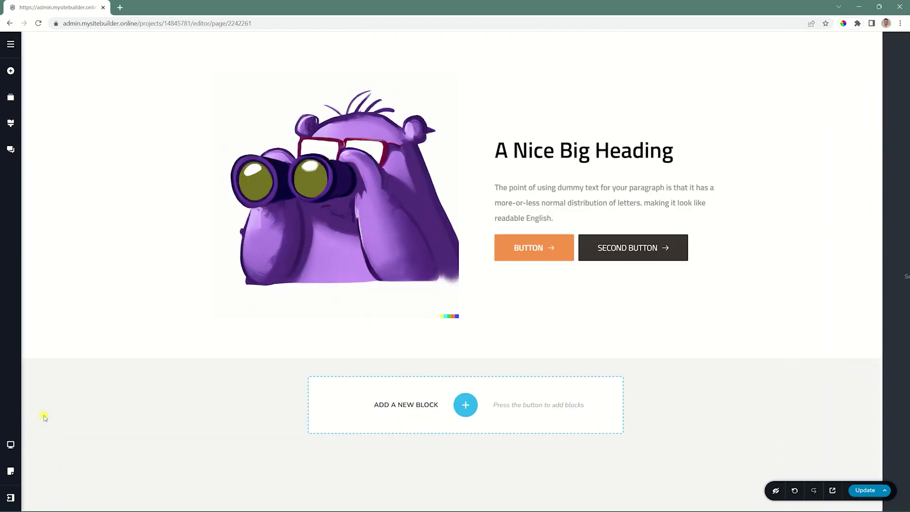
pyautogui.click(11, 444)
pyautogui.click(44, 458)
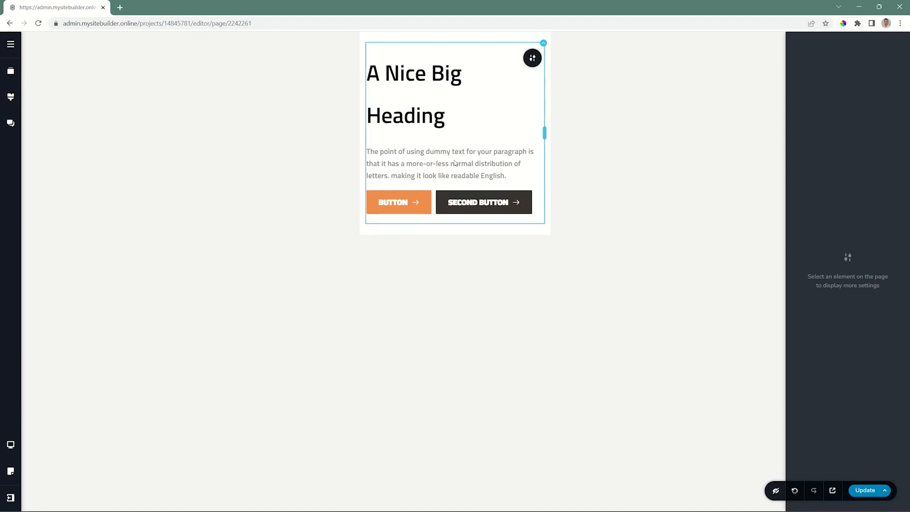
# Step: Turn on the display of hidden elements and make the image column visible again on mobile
pyautogui.click(776, 491)
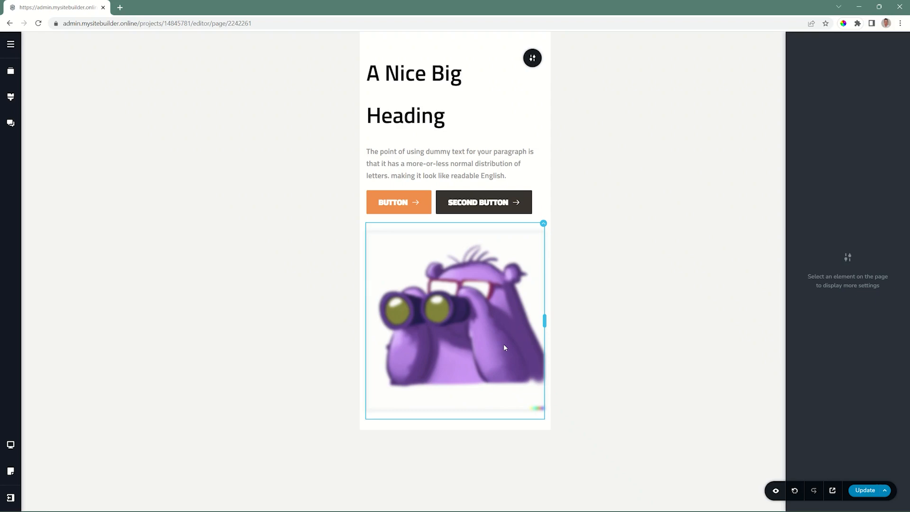
pyautogui.click(544, 224)
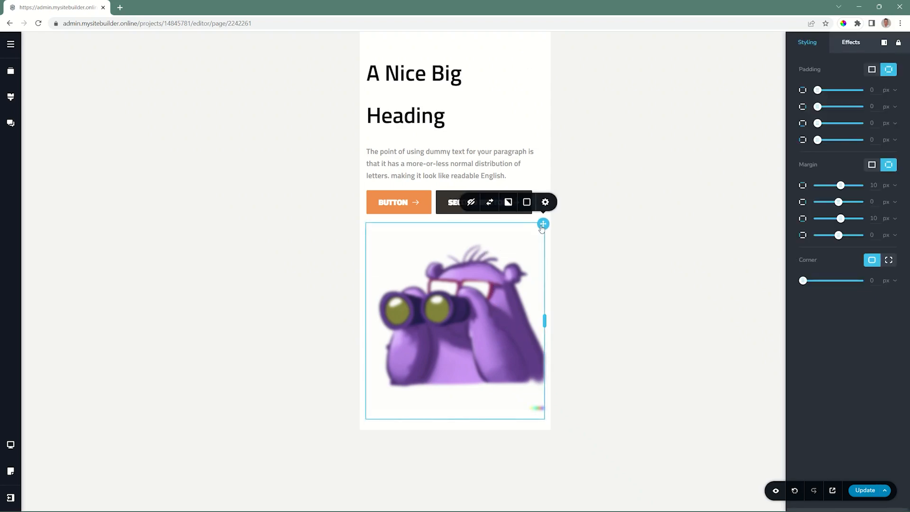
pyautogui.click(470, 204)
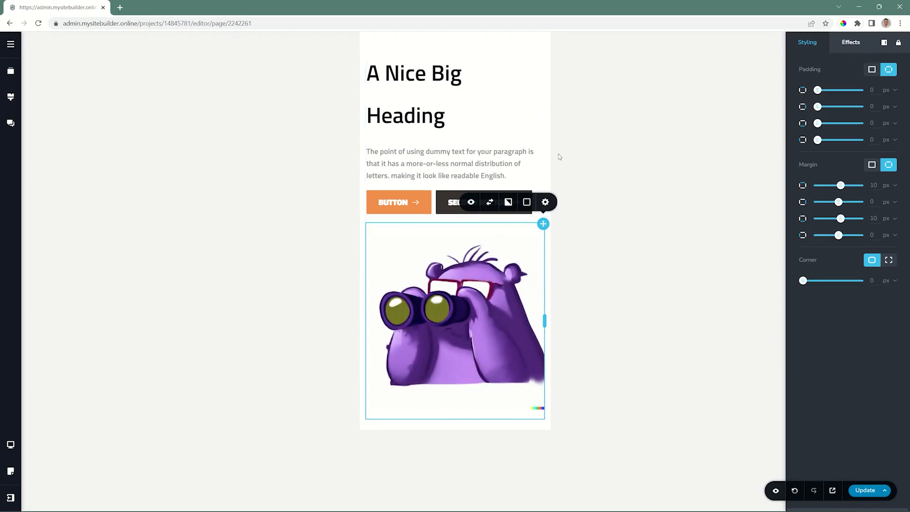
# Step: In the desktop view, turn off Show on Desktop in the block's advanced styling settings
pyautogui.click(11, 444)
pyautogui.click(54, 414)
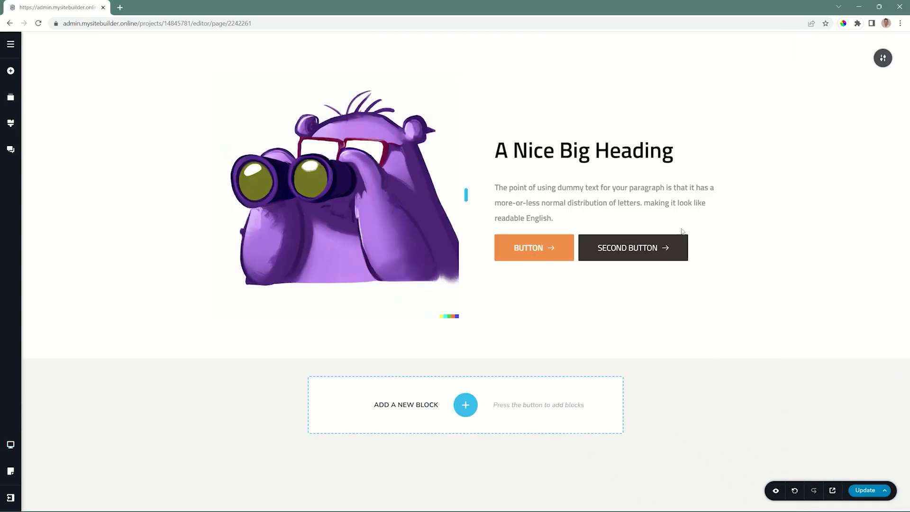
pyautogui.click(882, 58)
pyautogui.click(843, 58)
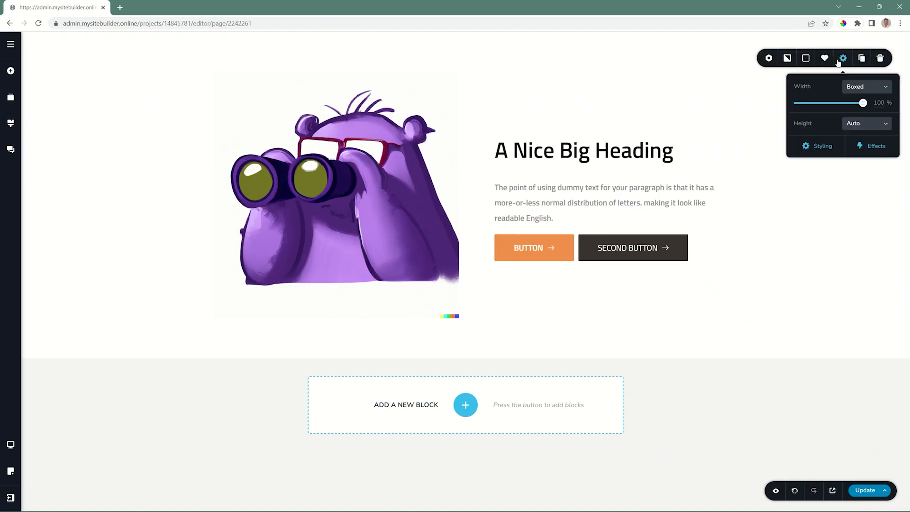
pyautogui.click(822, 148)
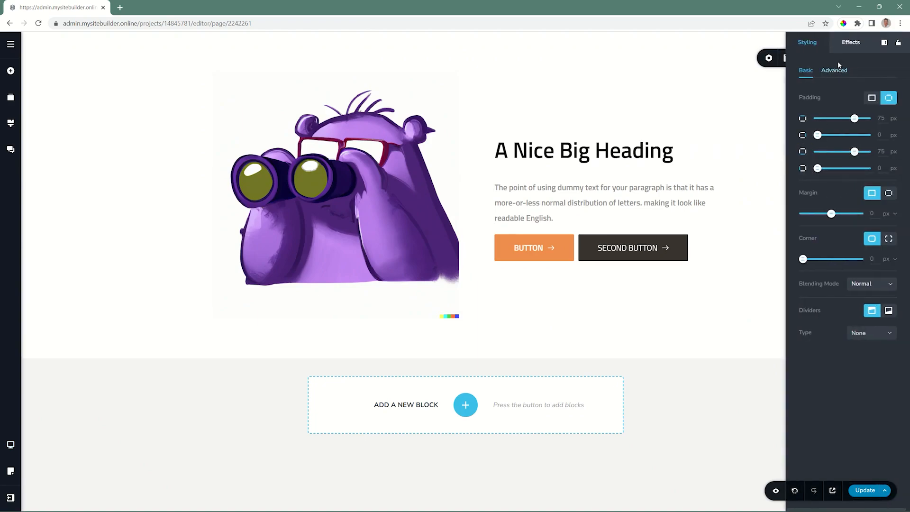
pyautogui.click(835, 70)
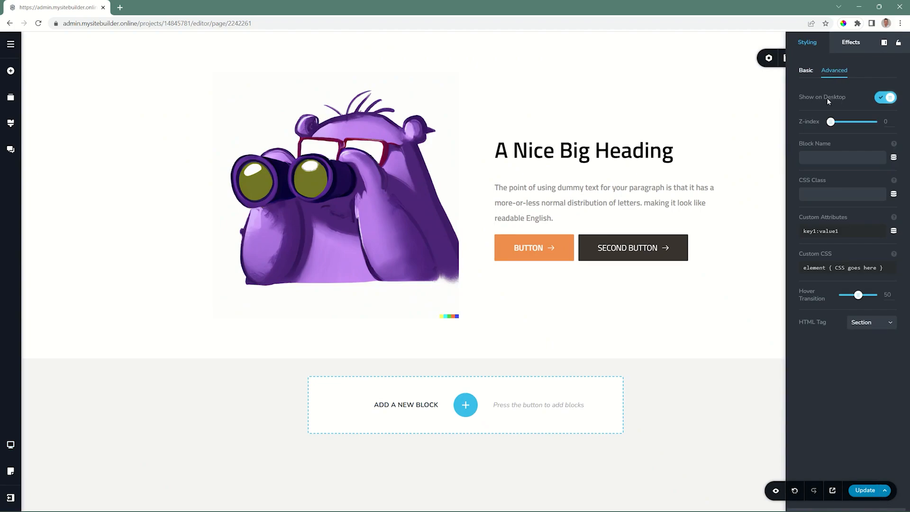
pyautogui.click(886, 98)
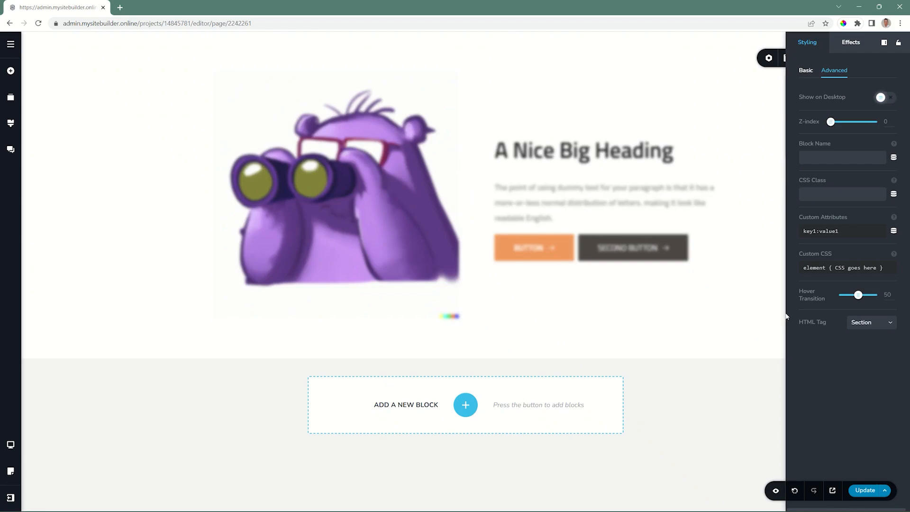
# Step: Check the block's visibility in the tablet and mobile views and return to the desktop view
pyautogui.click(10, 444)
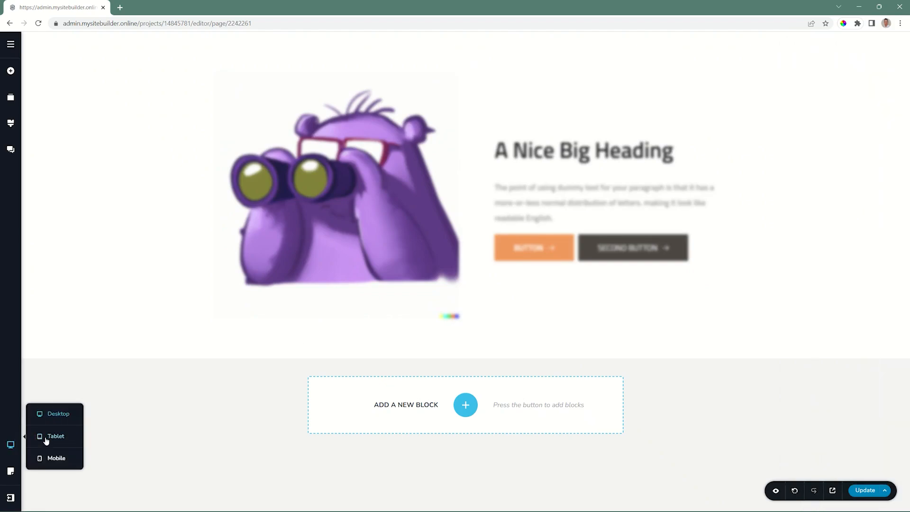
pyautogui.click(46, 440)
pyautogui.click(10, 444)
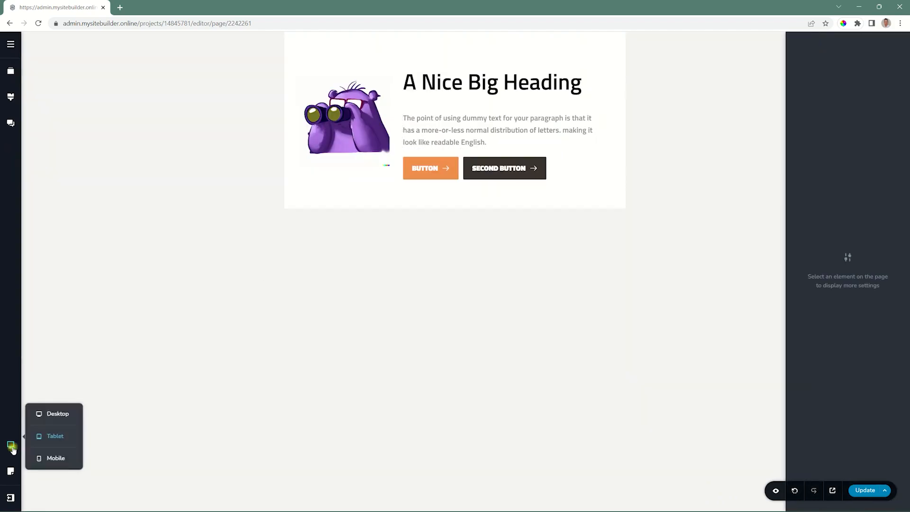
pyautogui.click(46, 457)
pyautogui.click(10, 444)
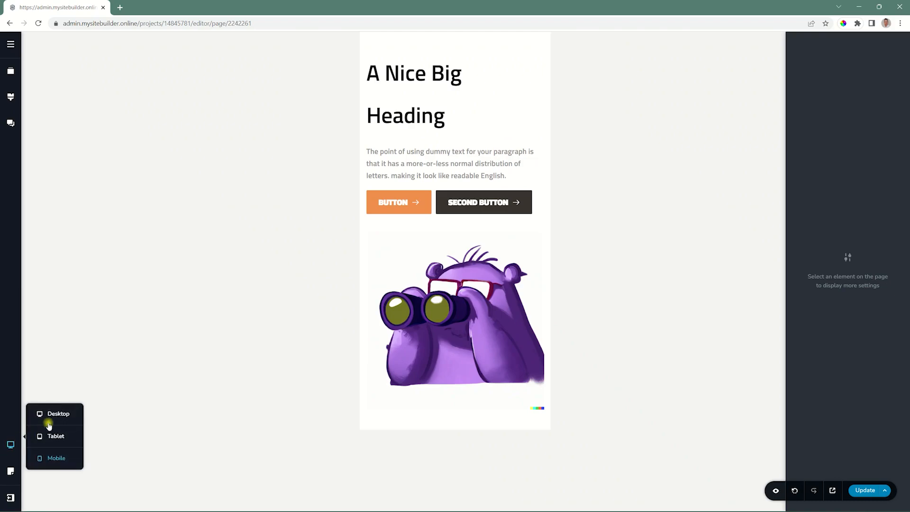
pyautogui.click(55, 414)
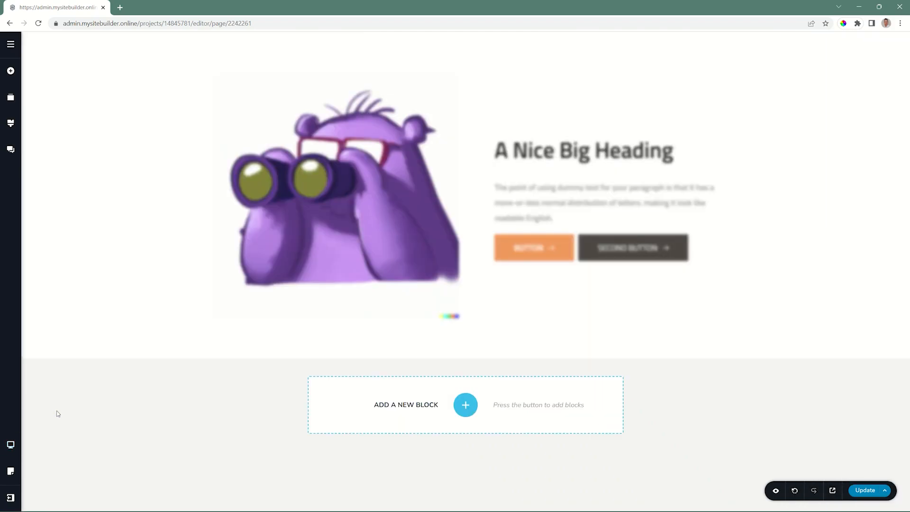